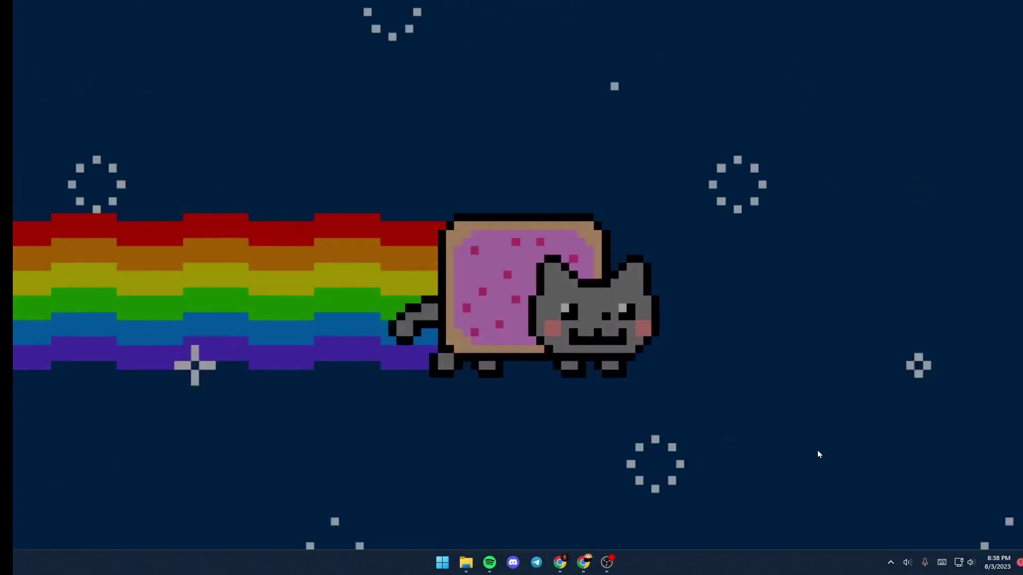
Launch Wallpaper Engine from its page in the Steam library, reached through the Steam tray menu
{"action": "left_click", "coordinate": [890, 562]}
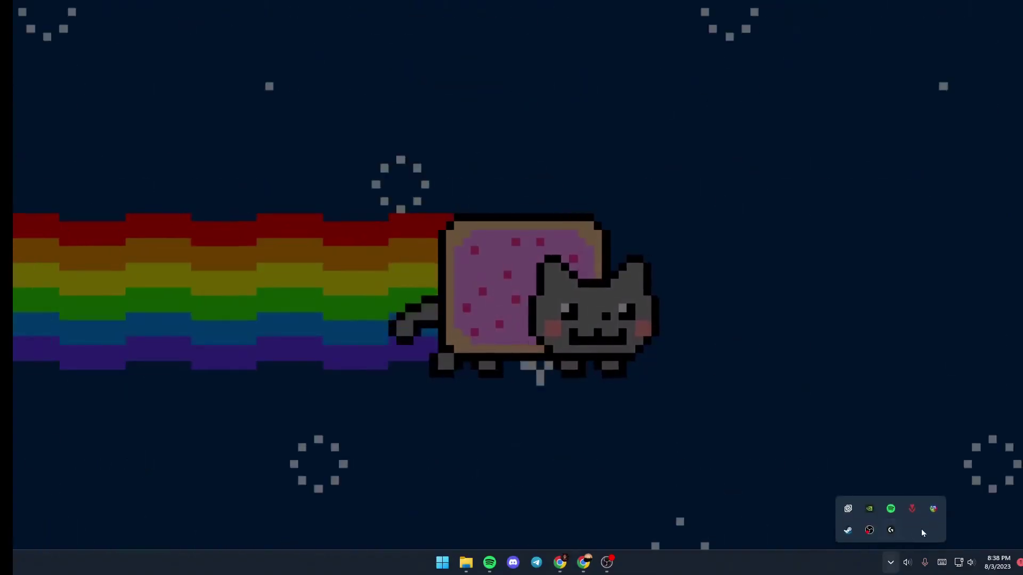
{"action": "right_click", "coordinate": [849, 531]}
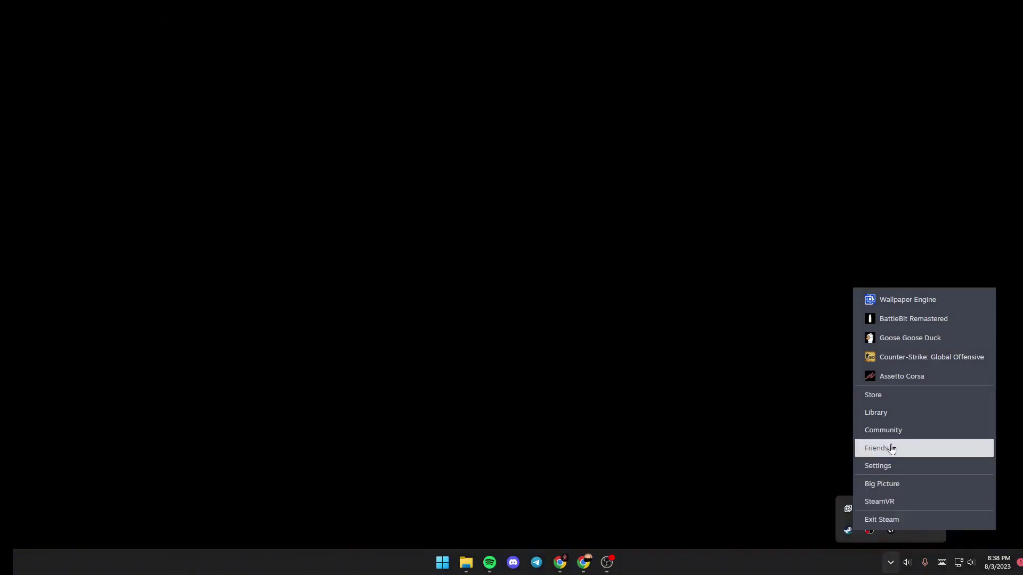
{"action": "left_click", "coordinate": [905, 411]}
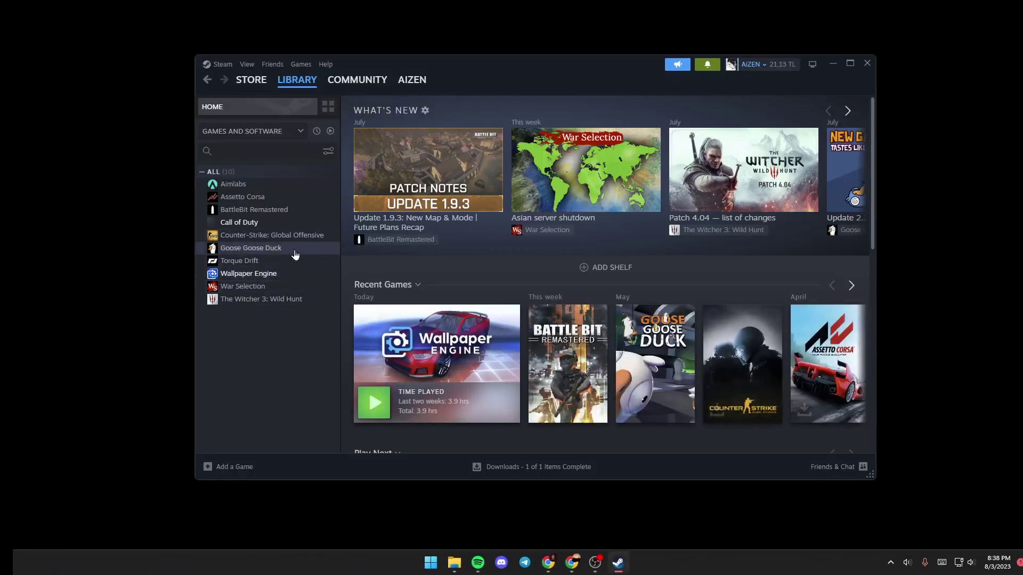
{"action": "left_click", "coordinate": [286, 277]}
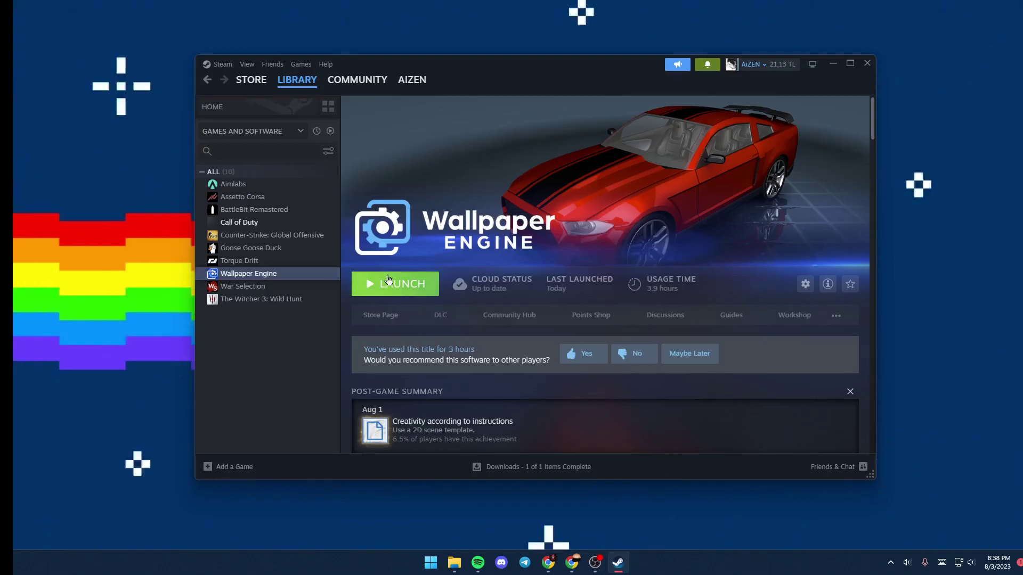
{"action": "left_click", "coordinate": [863, 64]}
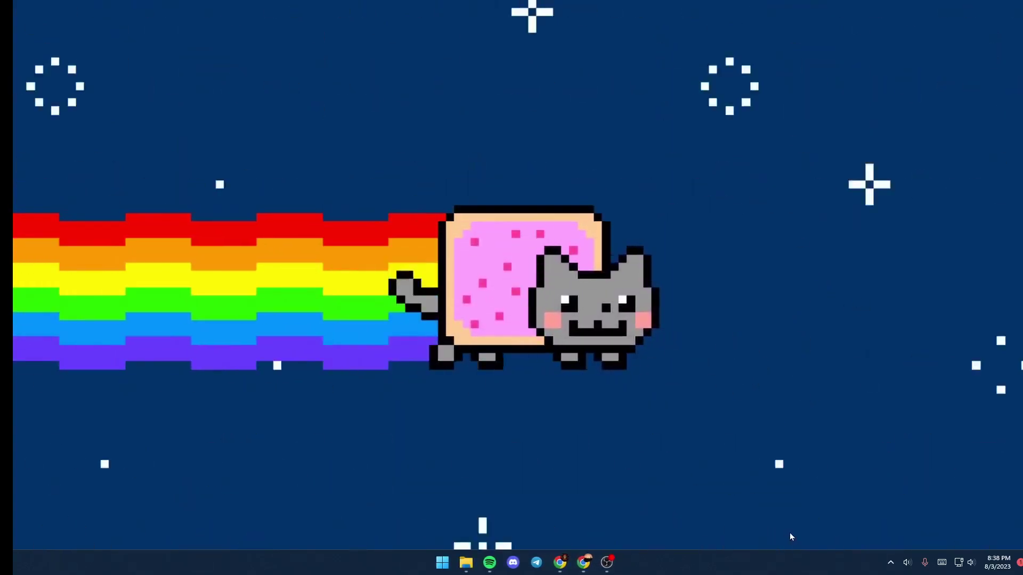
Open Wallpaper Engine's wallpaper browser from its tray icon's Change Wallpaper option
{"action": "left_click", "coordinate": [890, 563]}
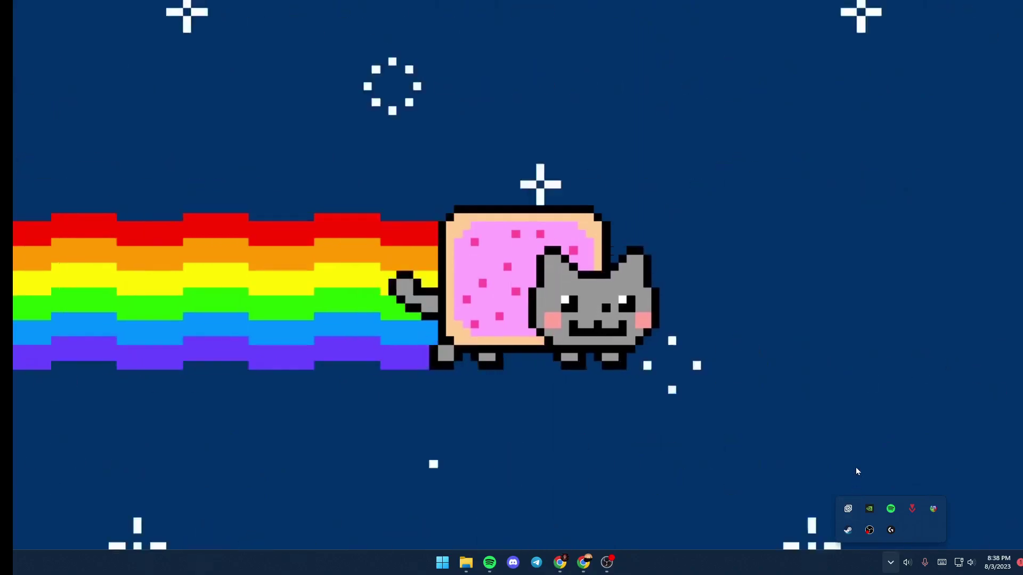
{"action": "right_click", "coordinate": [848, 510]}
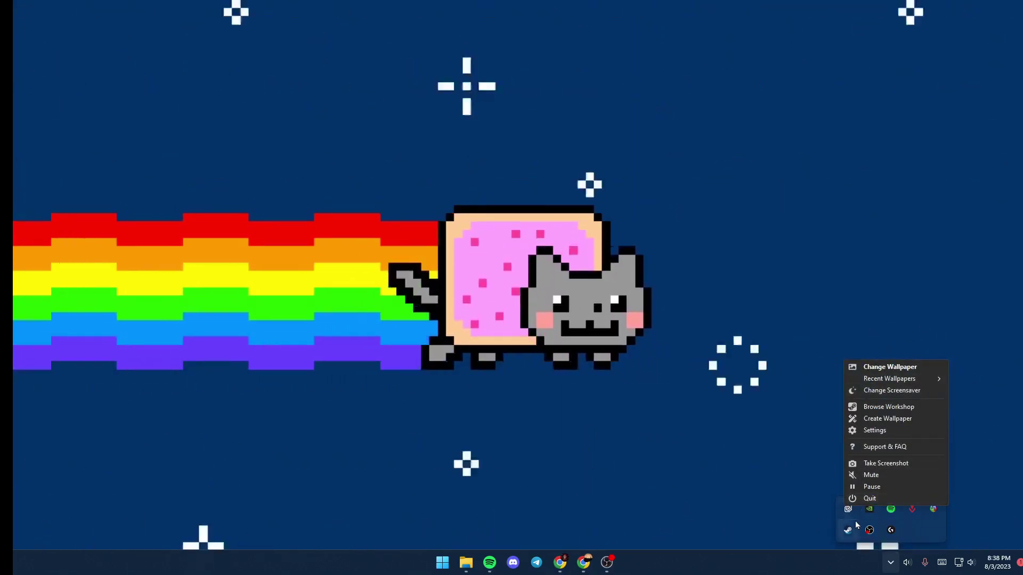
{"action": "left_click", "coordinate": [848, 509]}
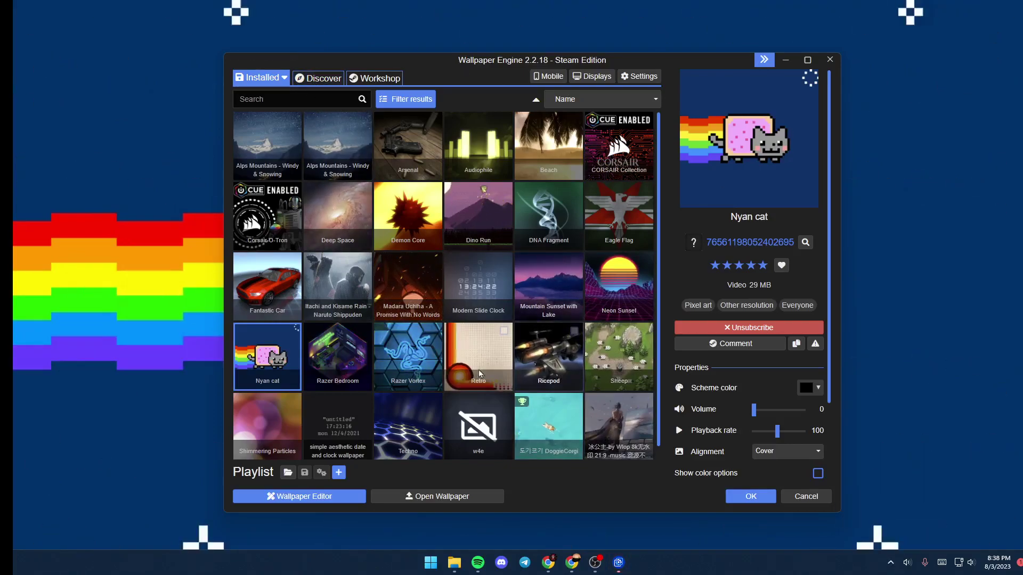
Apply Razer Vortex, then switch the wallpaper to Razer Bedroom
{"action": "left_click", "coordinate": [411, 389]}
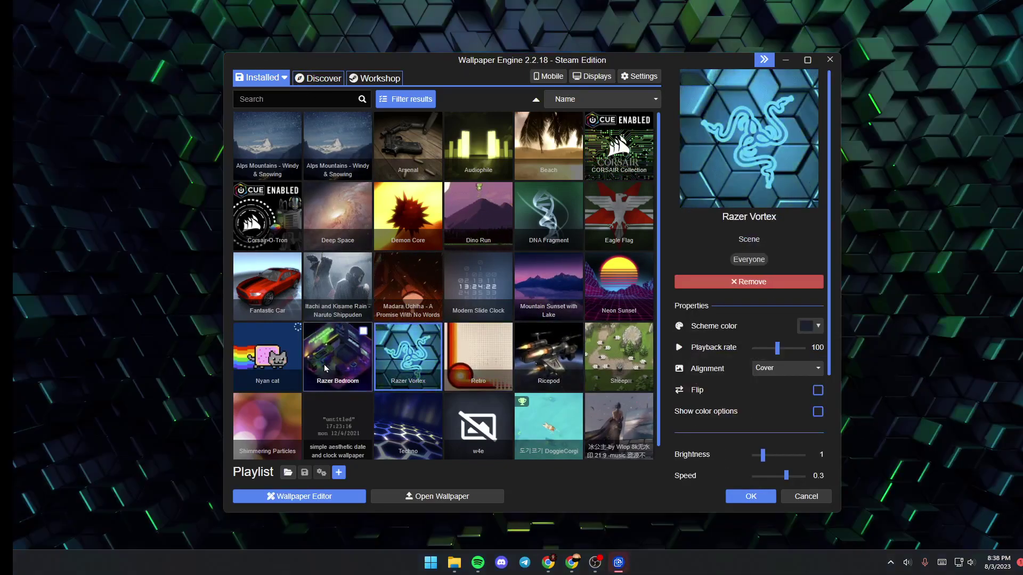
{"action": "left_click", "coordinate": [347, 383]}
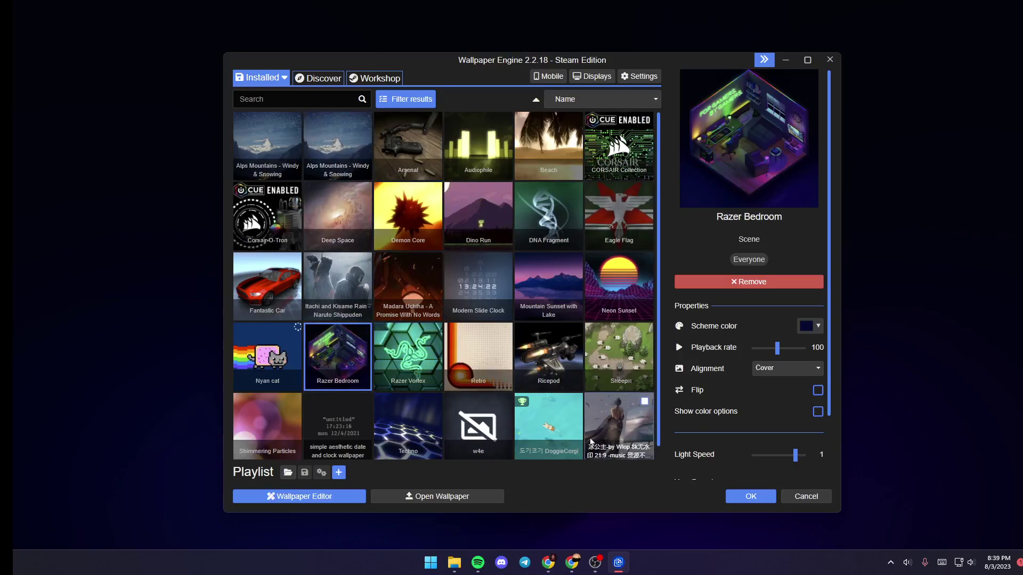
{"action": "scroll", "coordinate": [474, 414], "scroll_direction": "down", "scroll_amount": 1}
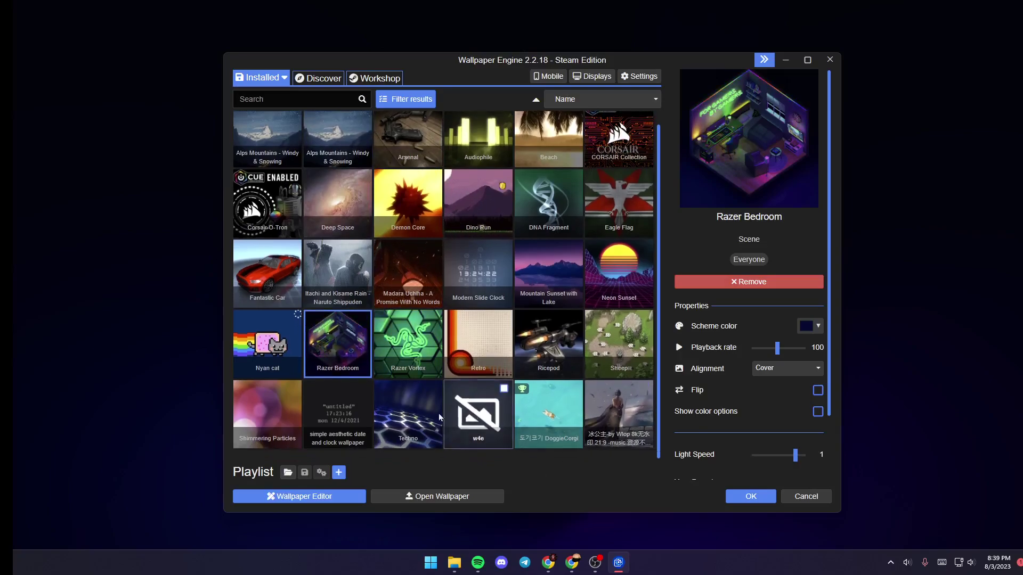
Switch to the Discover page of featured and newly approved wallpapers
{"action": "left_click", "coordinate": [318, 81]}
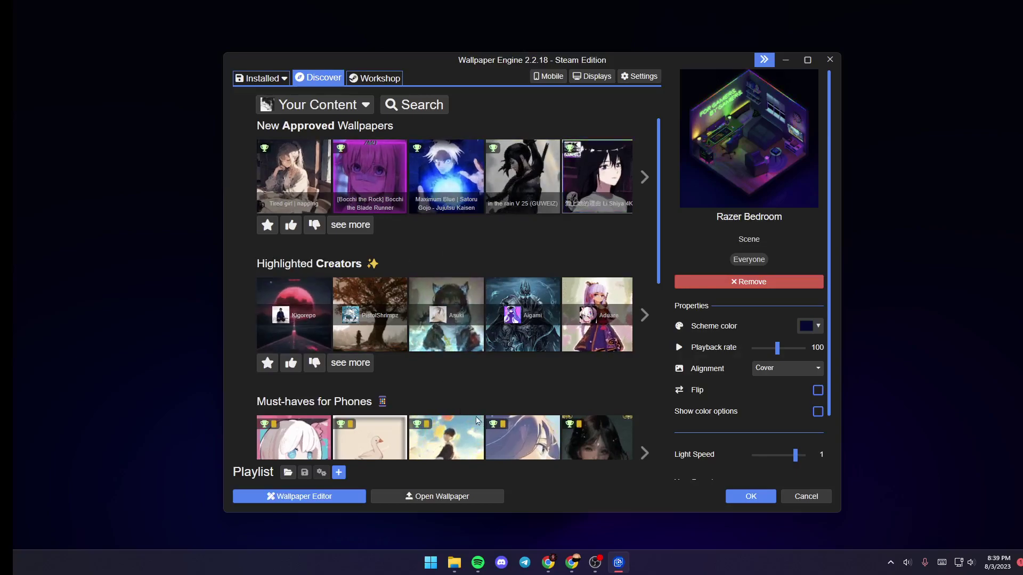
{"action": "scroll", "coordinate": [520, 429], "scroll_direction": "down", "scroll_amount": 3}
{"action": "scroll", "coordinate": [524, 428], "scroll_direction": "down", "scroll_amount": 1}
{"action": "scroll", "coordinate": [525, 432], "scroll_direction": "down", "scroll_amount": 1}
{"action": "scroll", "coordinate": [520, 424], "scroll_direction": "up", "scroll_amount": 4}
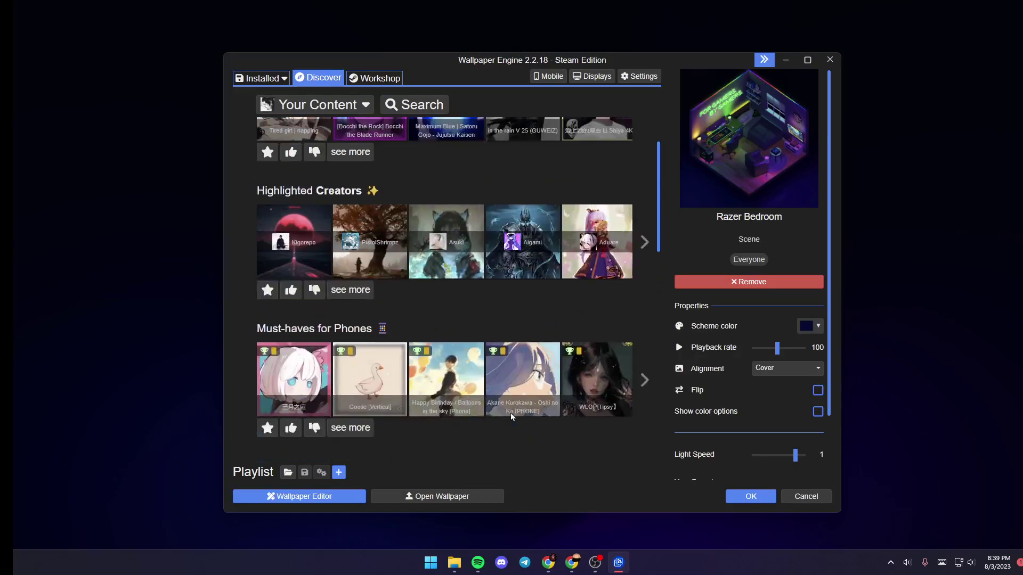
{"action": "scroll", "coordinate": [510, 413], "scroll_direction": "up", "scroll_amount": 1}
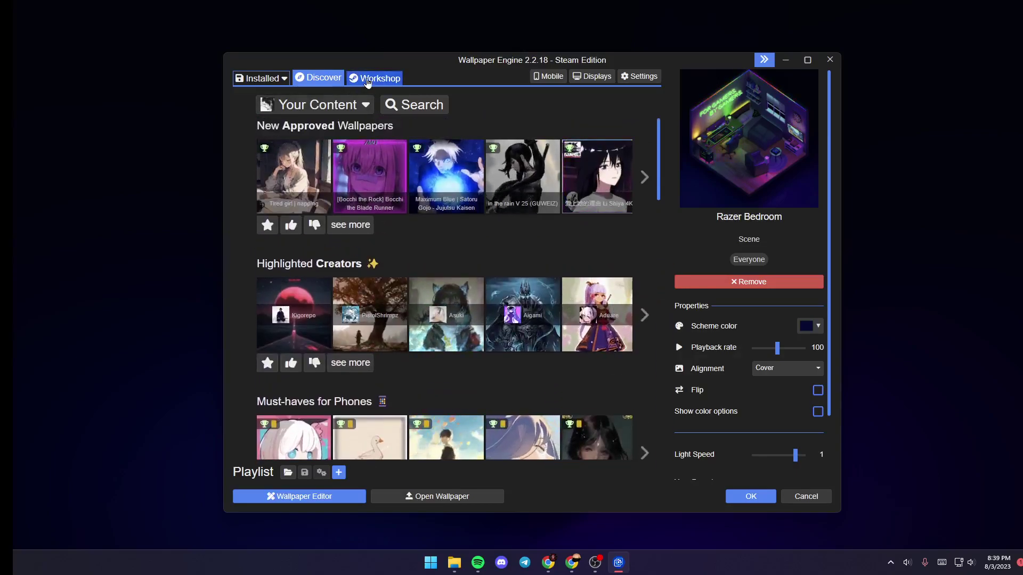
Go to page 2 of the Workshop's top-rated wallpaper results
{"action": "left_click", "coordinate": [367, 80]}
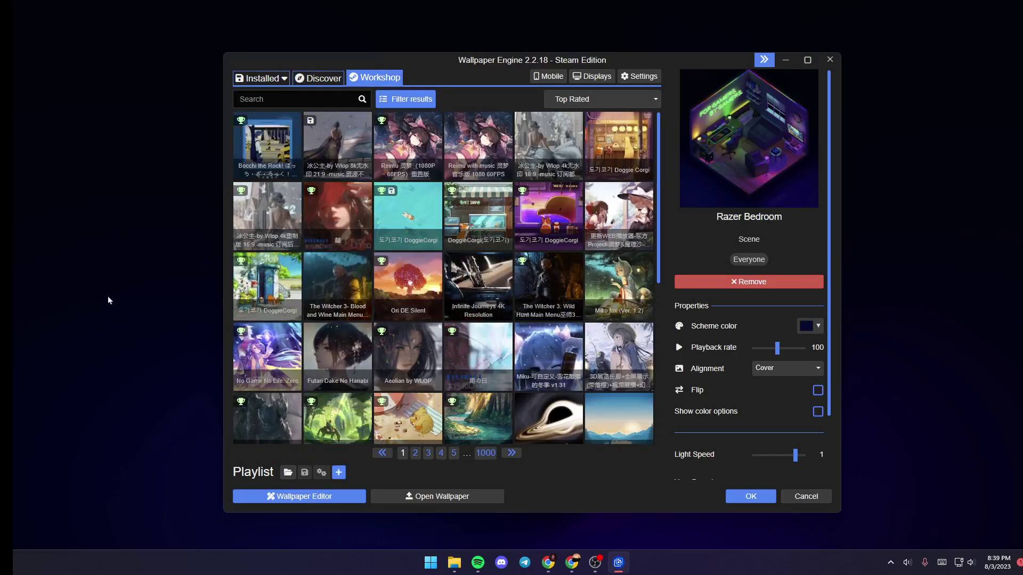
{"action": "scroll", "coordinate": [428, 368], "scroll_direction": "down", "scroll_amount": 1}
{"action": "scroll", "coordinate": [440, 365], "scroll_direction": "down", "scroll_amount": 4}
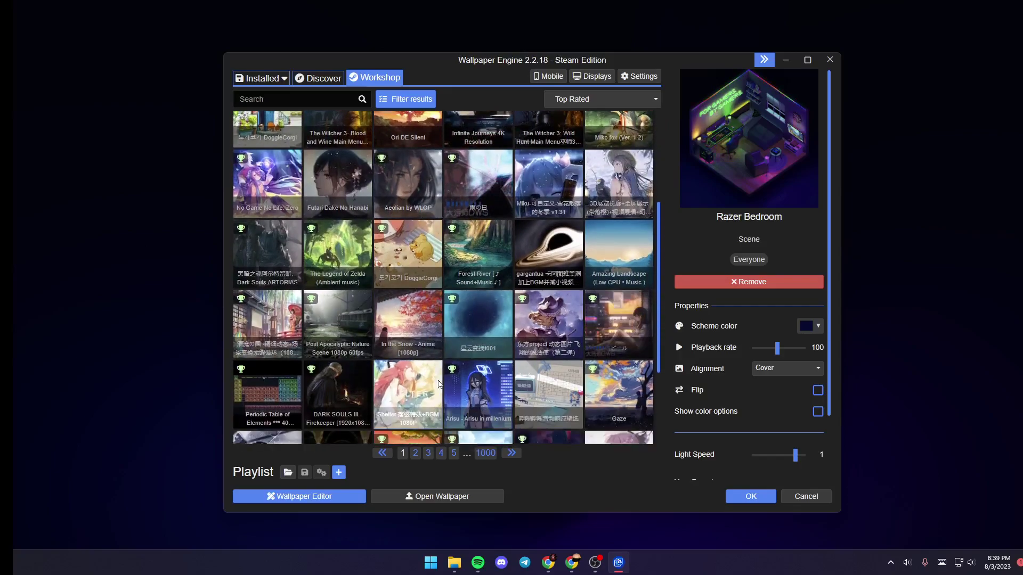
{"action": "scroll", "coordinate": [459, 363], "scroll_direction": "down", "scroll_amount": 3}
{"action": "scroll", "coordinate": [471, 363], "scroll_direction": "up", "scroll_amount": 2}
{"action": "scroll", "coordinate": [490, 362], "scroll_direction": "up", "scroll_amount": 6}
{"action": "scroll", "coordinate": [490, 363], "scroll_direction": "down", "scroll_amount": 8}
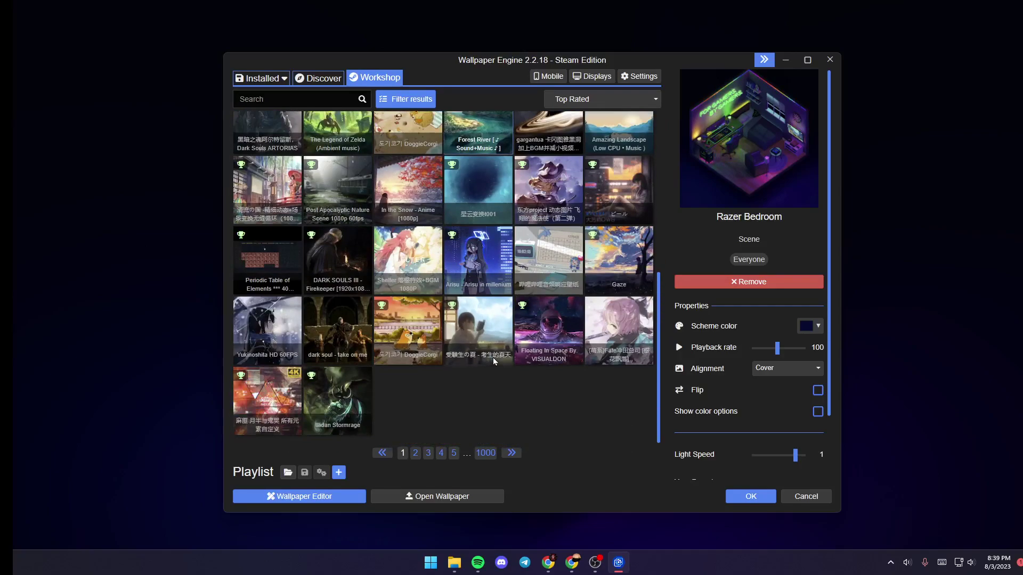
{"action": "left_click", "coordinate": [415, 453]}
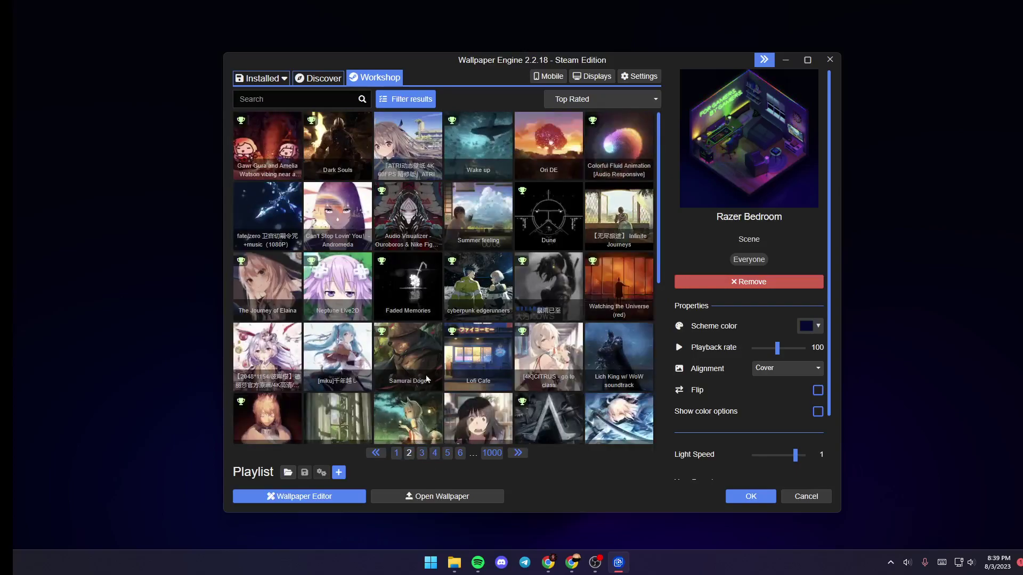
Search the Workshop for 'car' and open the Night Time Car details
{"action": "left_click", "coordinate": [266, 101]}
{"action": "type", "text": "cat"}
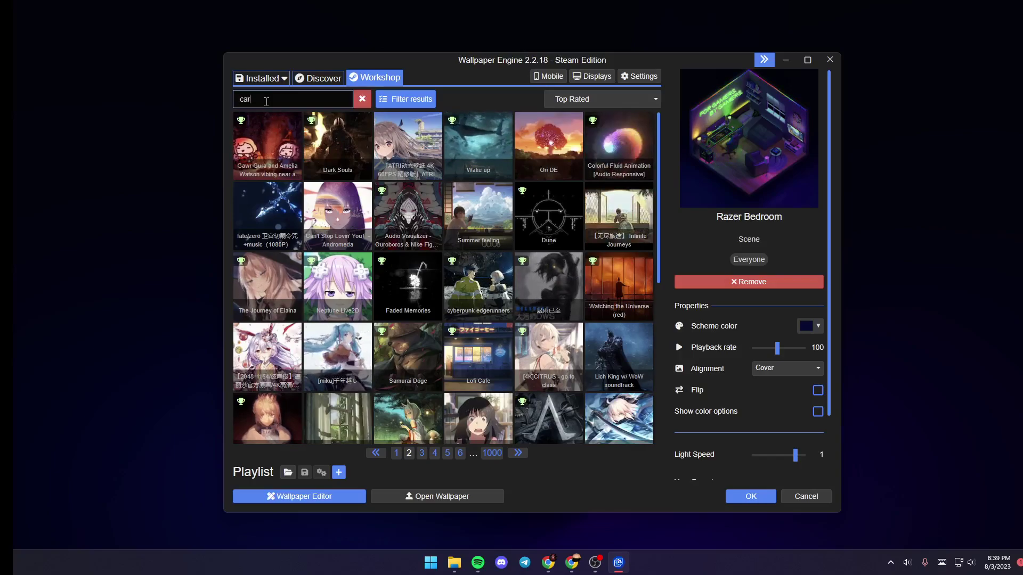
{"action": "key", "text": "Return"}
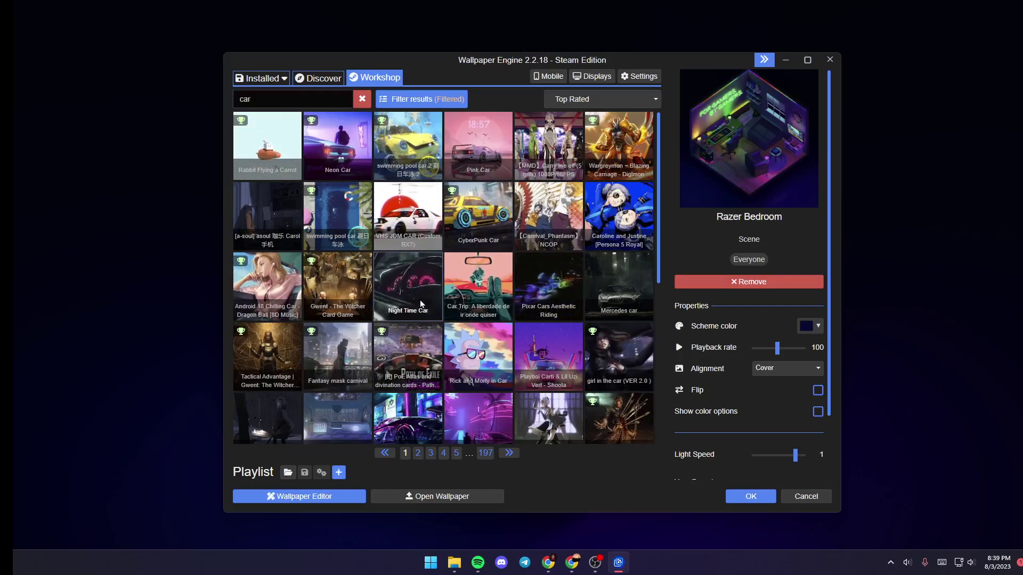
{"action": "left_click", "coordinate": [402, 296]}
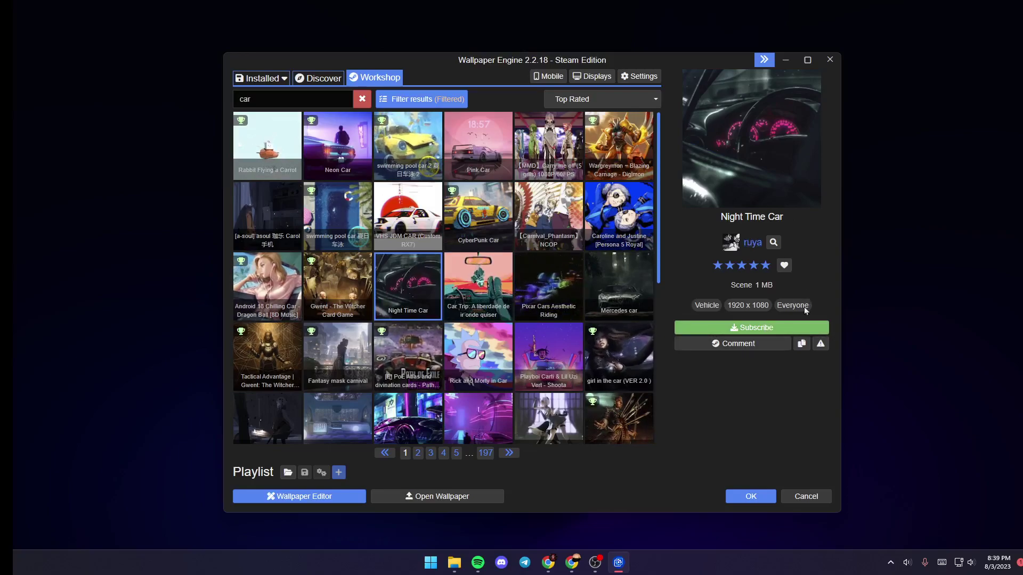
Subscribe to Night Time Car, apply it from Installed, and confirm with OK
{"action": "left_click", "coordinate": [778, 332]}
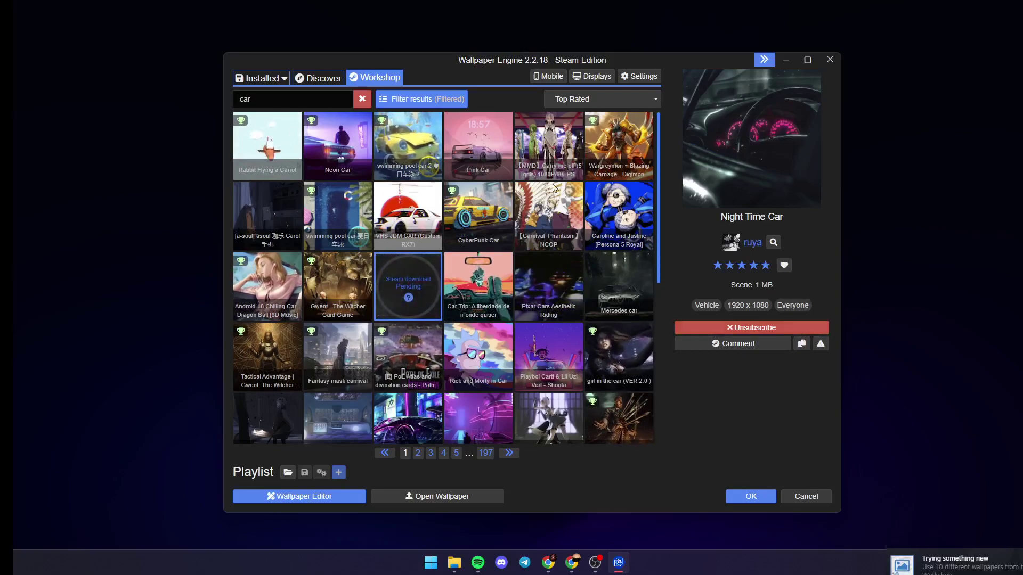
{"action": "left_click", "coordinate": [261, 78]}
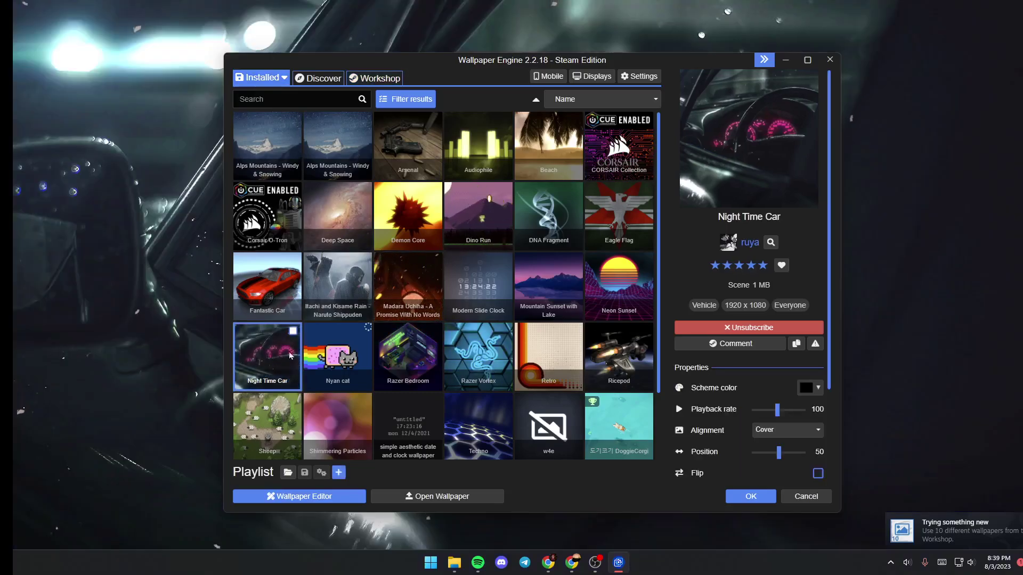
{"action": "left_click", "coordinate": [785, 62]}
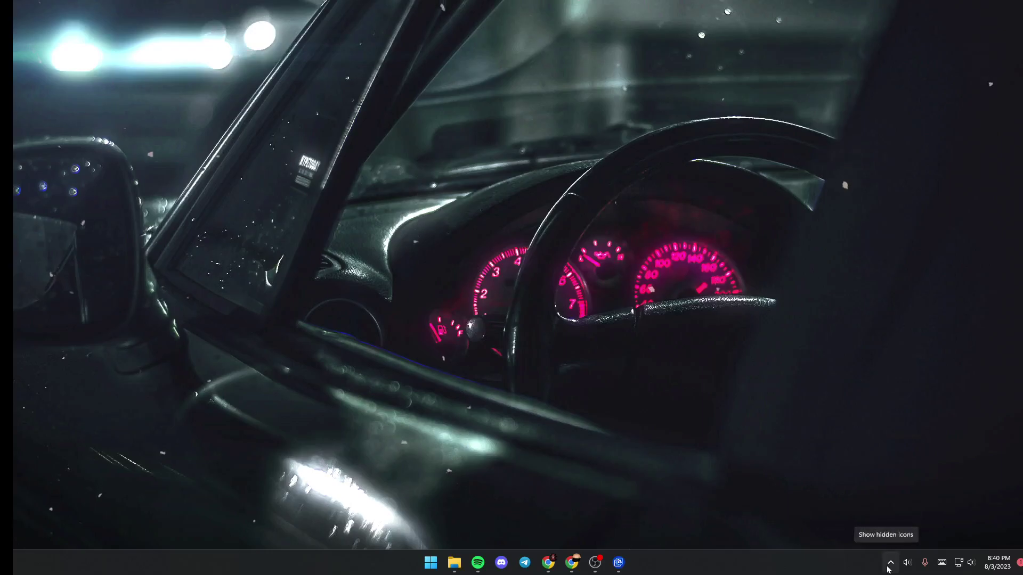
Pause the Night Time Car animation using Pause in Wallpaper Engine's tray menu
{"action": "right_click", "coordinate": [848, 509]}
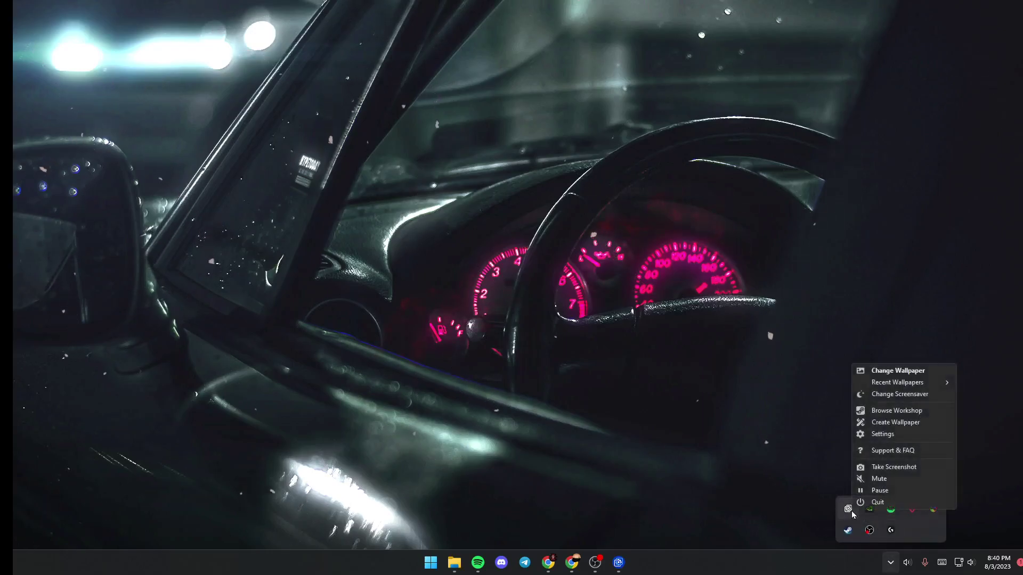
{"action": "left_click", "coordinate": [873, 491]}
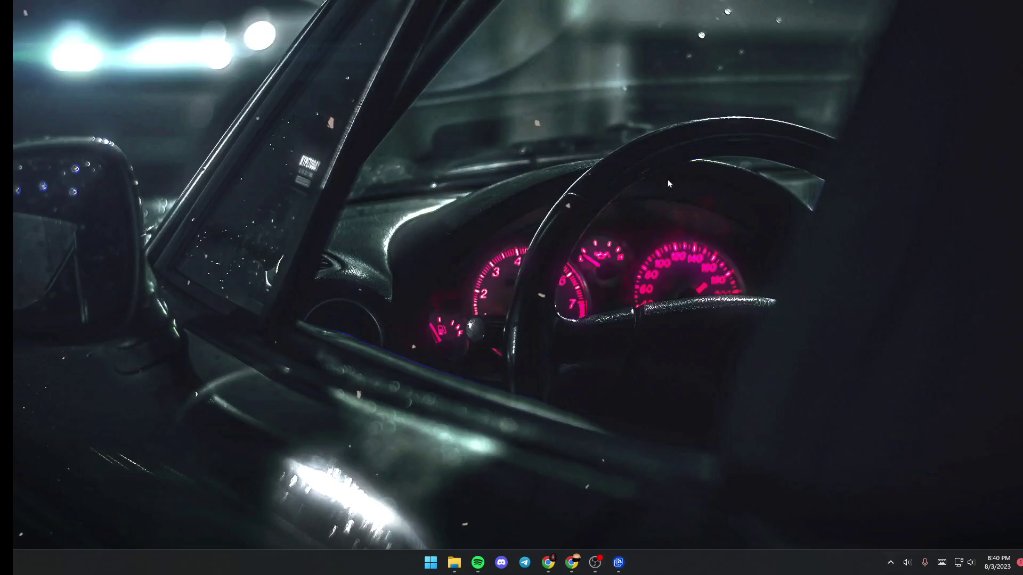